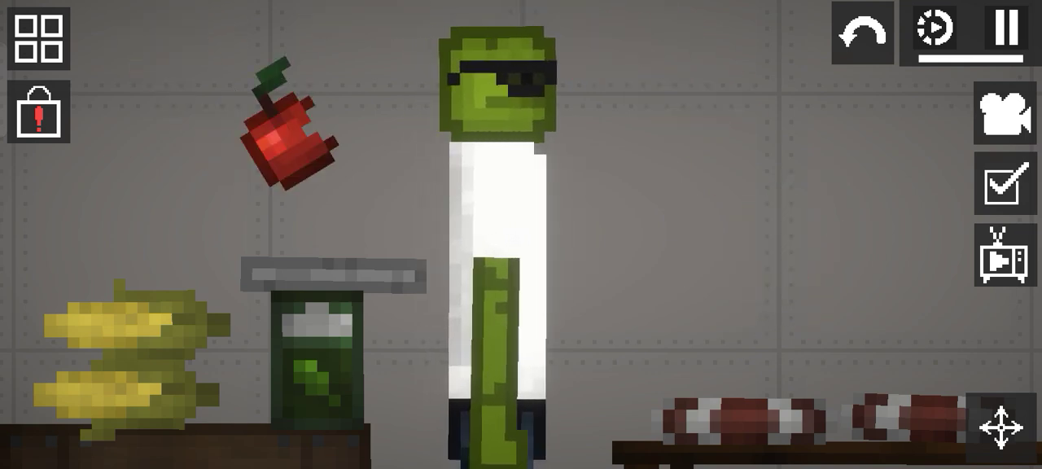
scroll(521, 244, "down", 2)
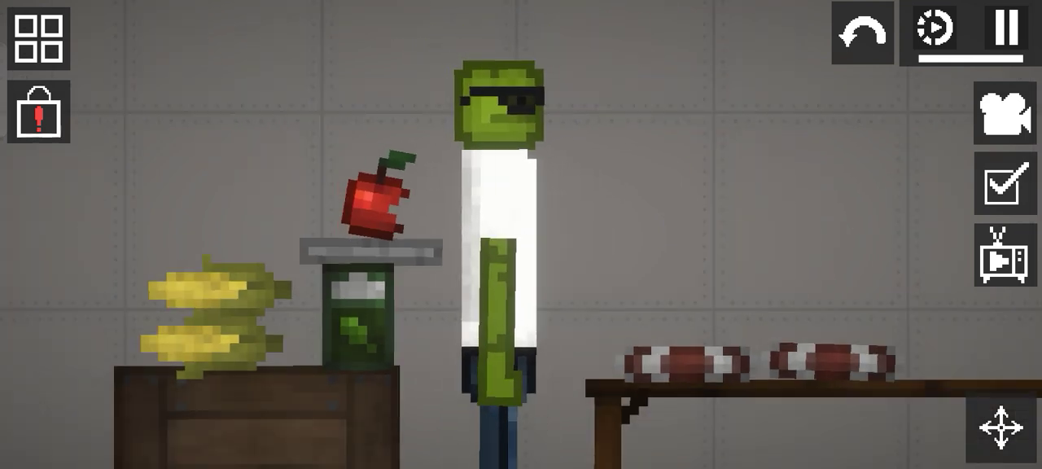
scroll(521, 244, "down", 2)
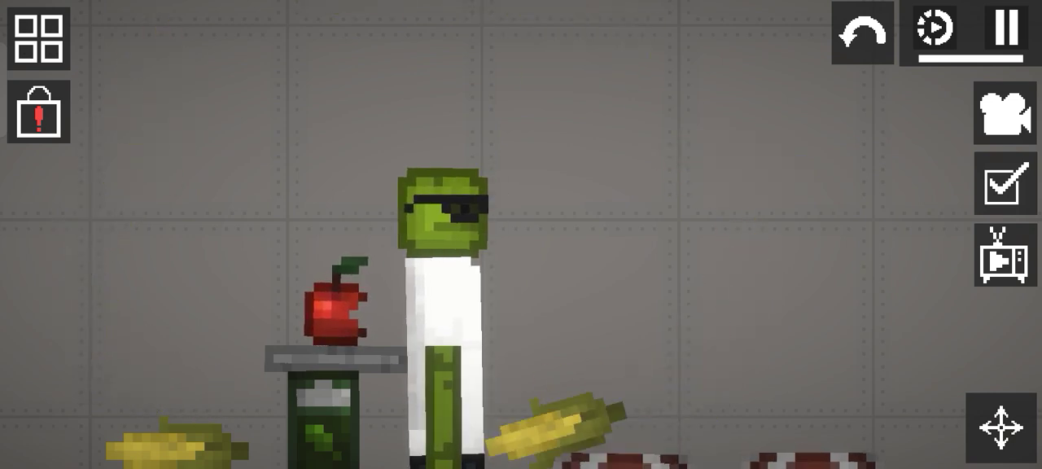
scroll(521, 245, "up", 3)
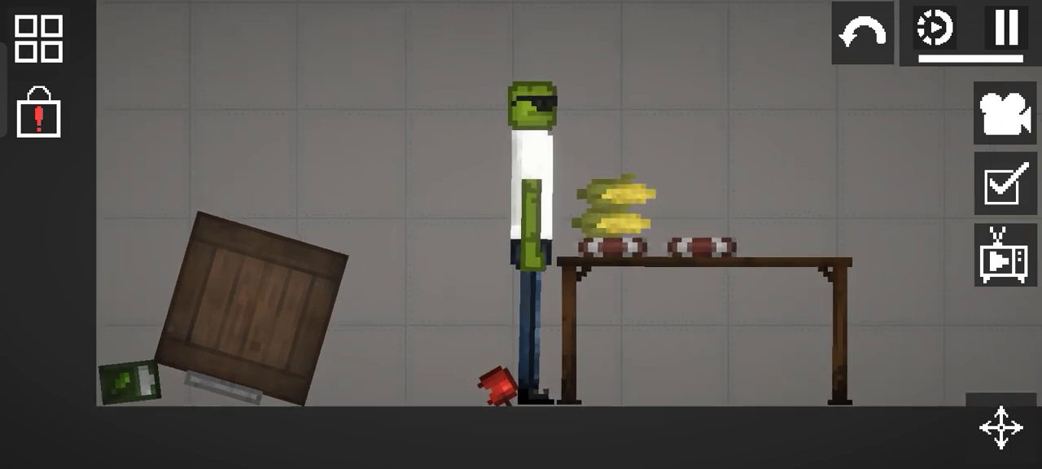
- Right the crate beside the zombie, then tilt the table to fling a corn cob and sausage off
left_click_drag(252, 310, 352, 326)
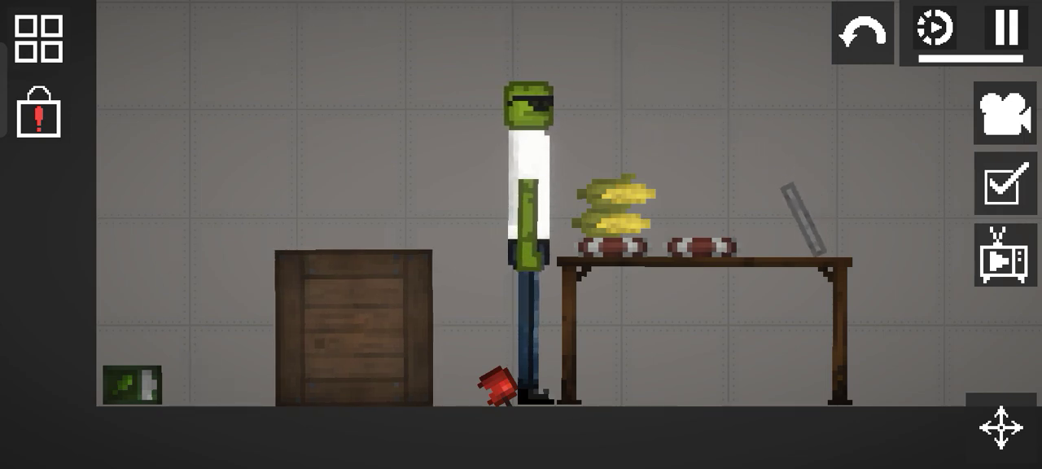
left_click_drag(618, 261, 619, 204)
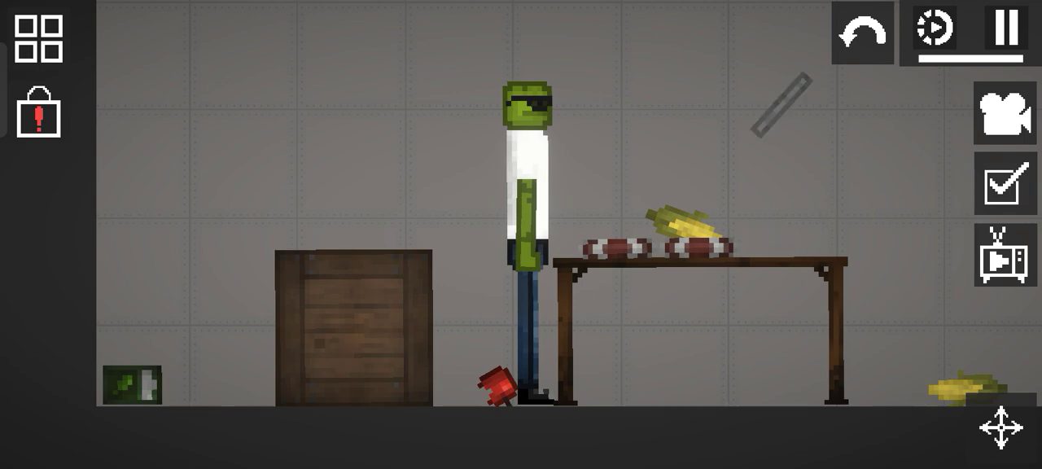
left_click_drag(683, 224, 802, 41)
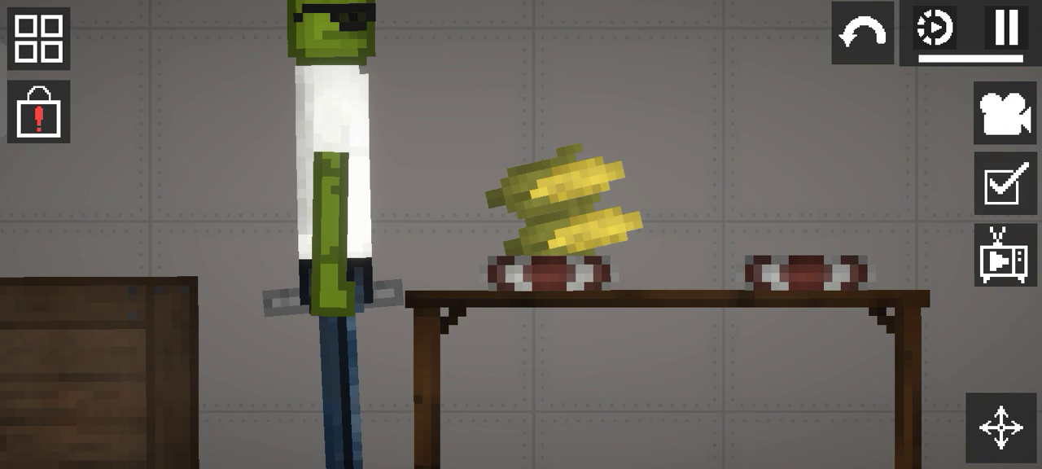
scroll(521, 244, "down", 3)
scroll(521, 244, "up", 4)
scroll(521, 244, "down", 2)
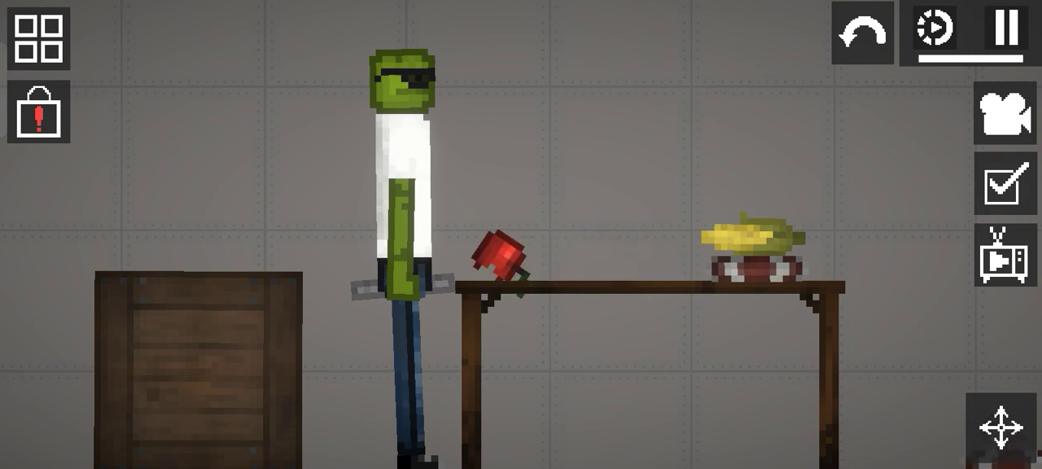
scroll(521, 244, "down", 2)
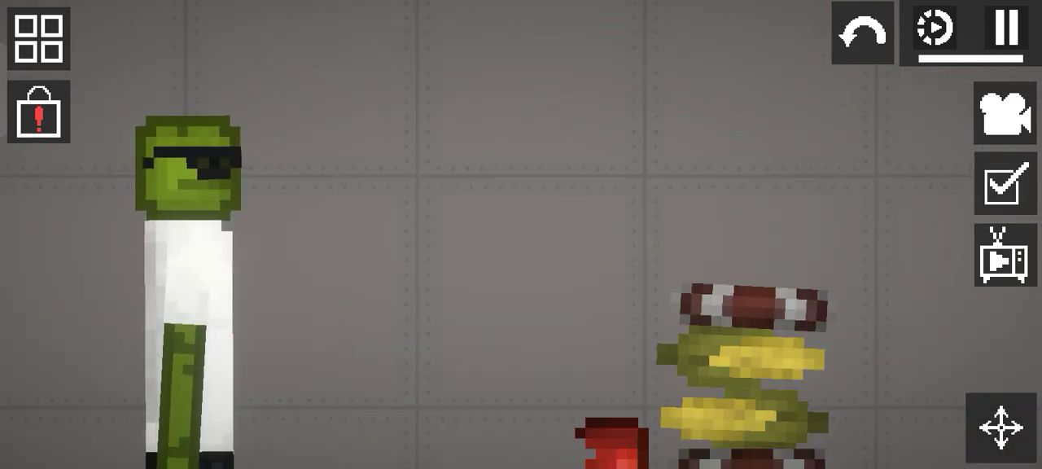
scroll(521, 244, "down", 1)
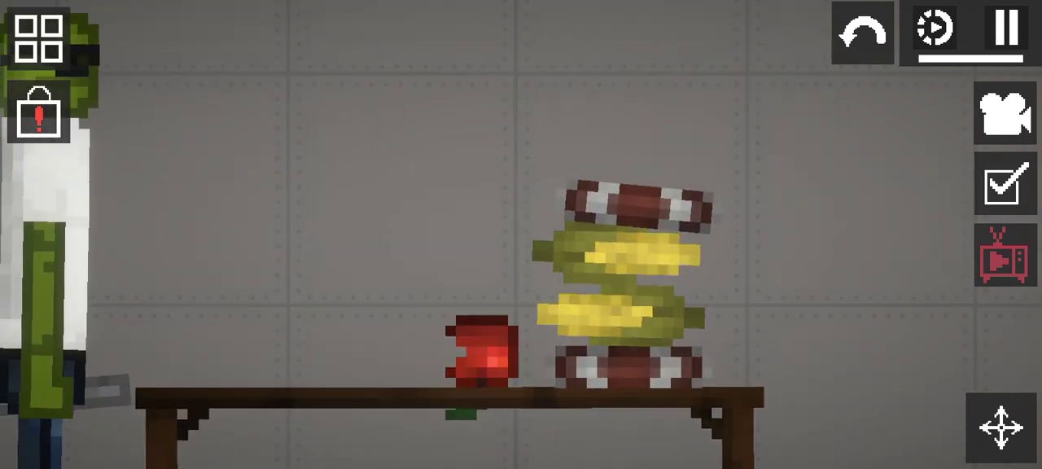
- Move the sausage to the table's left end, stack apple and sausage on the corn, and delete the fallen apple
left_click_drag(639, 204, 272, 358)
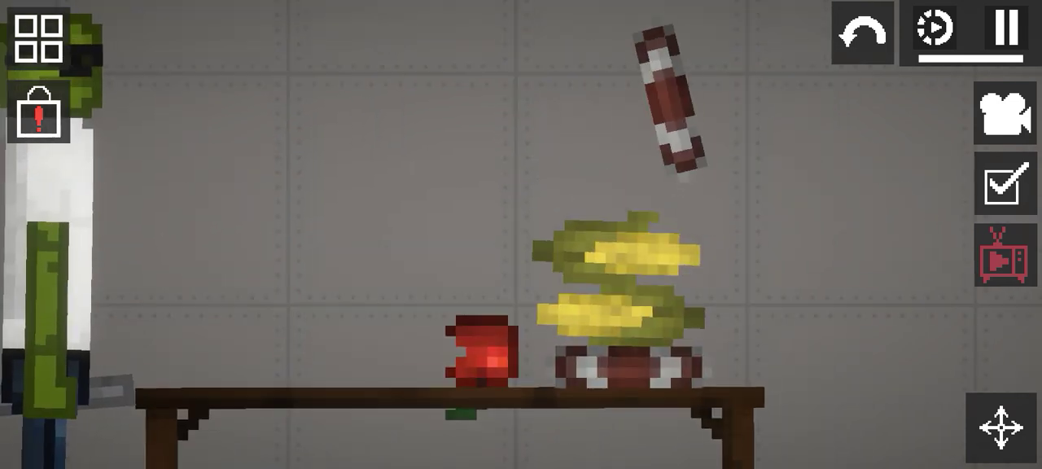
left_click_drag(481, 350, 615, 183)
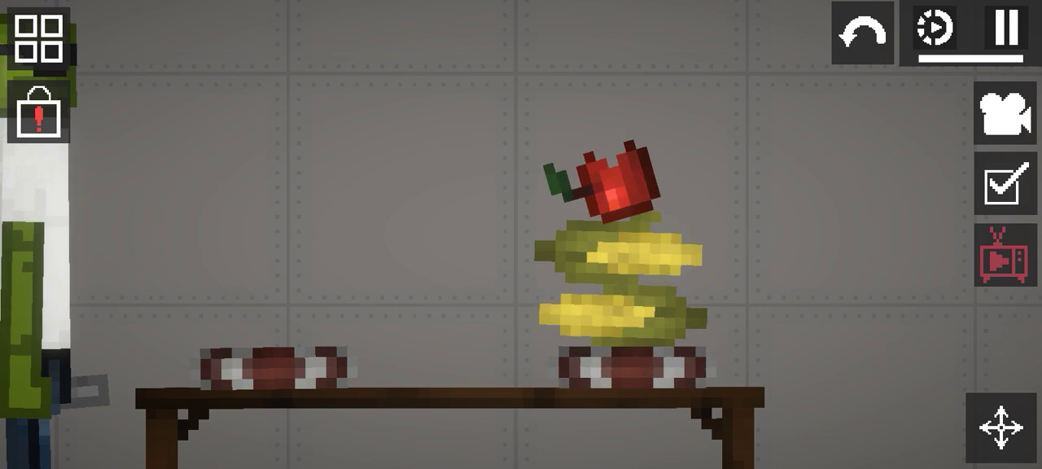
scroll(521, 245, "down", 2)
scroll(521, 245, "up", 2)
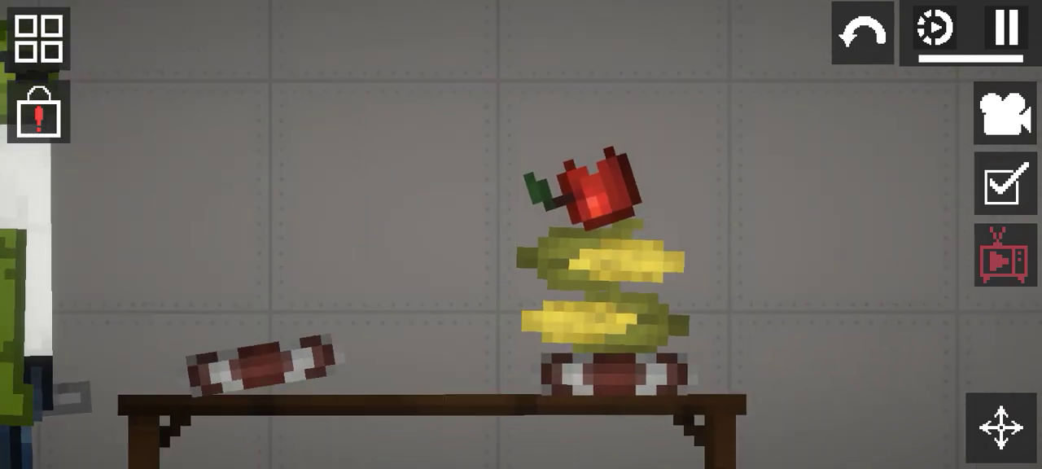
left_click_drag(260, 367, 578, 183)
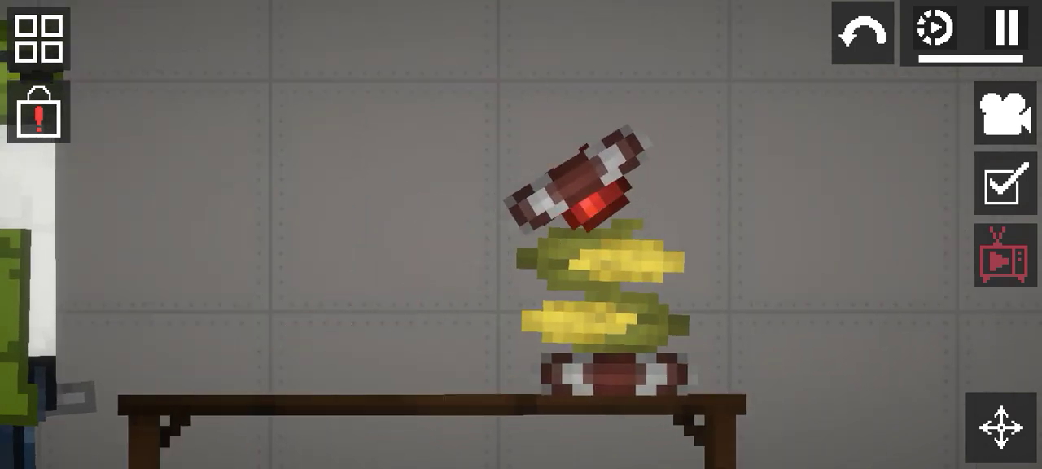
scroll(521, 244, "down", 3)
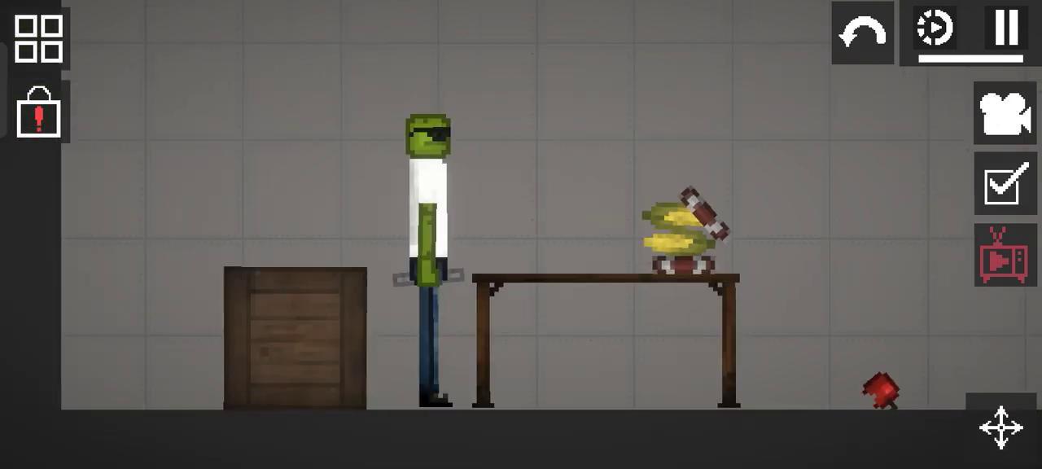
right_click(932, 386)
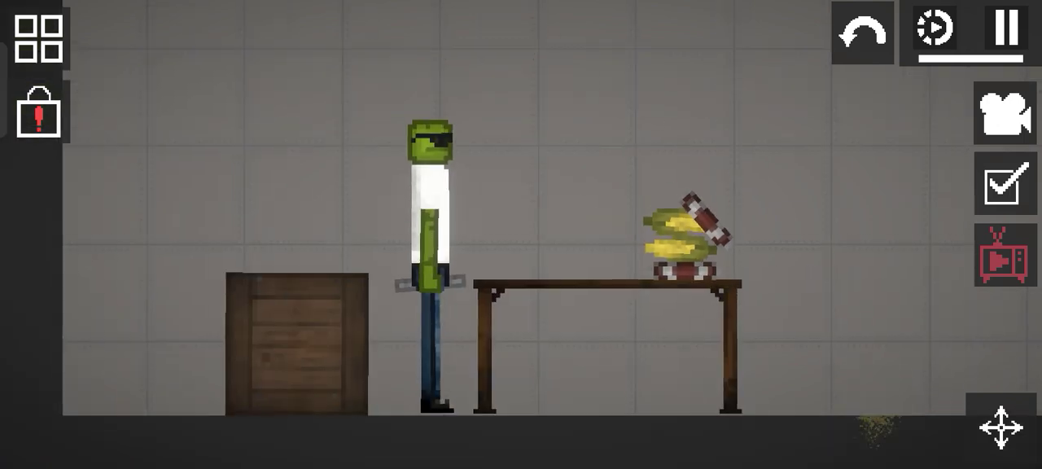
scroll(684, 244, "up", 5)
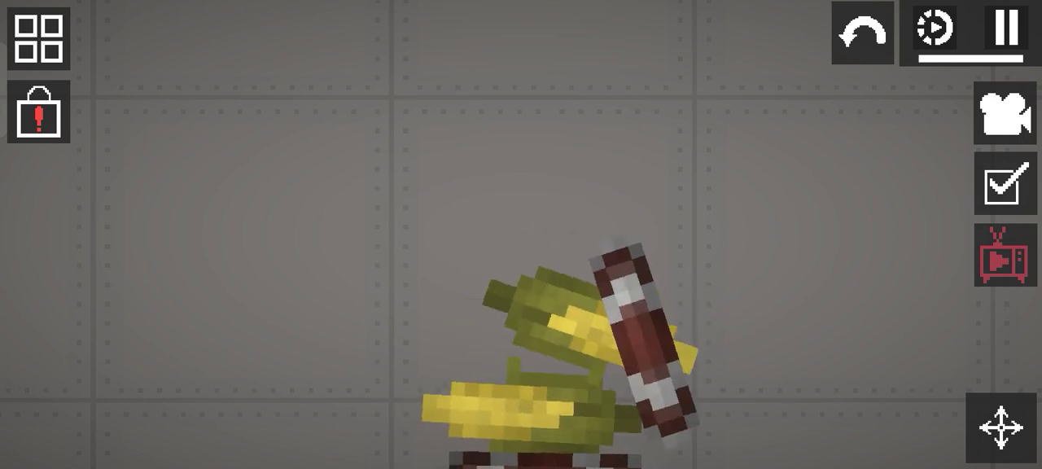
- Choose the Apple from the spawnable items catalogue
left_click(39, 38)
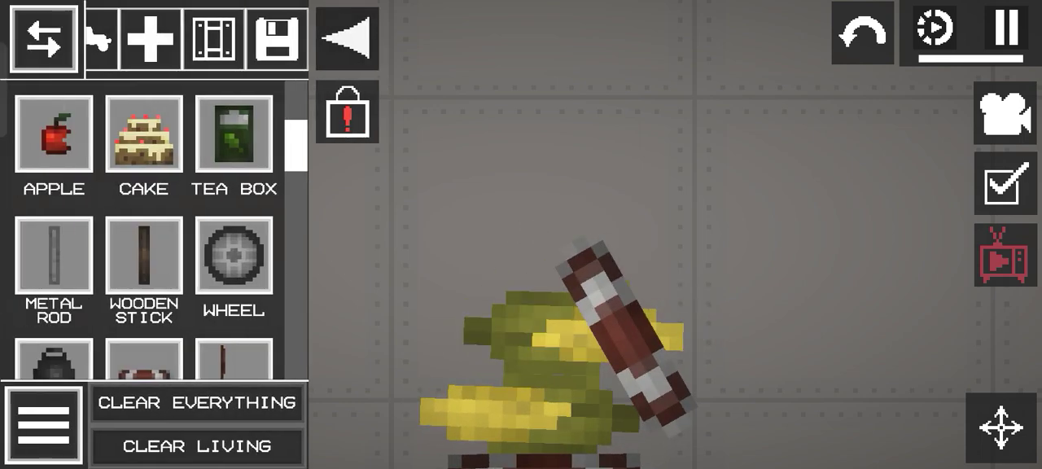
left_click(345, 38)
scroll(521, 244, "down", 5)
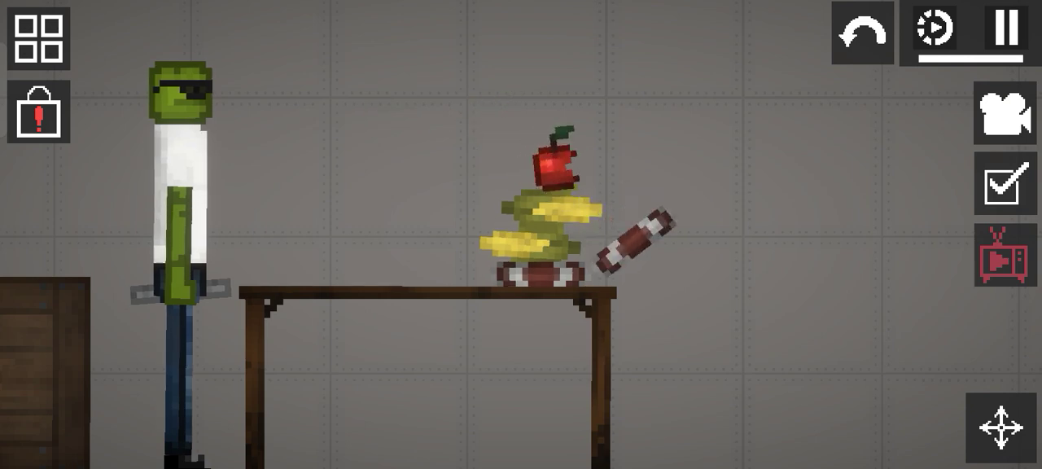
scroll(521, 244, "down", 1)
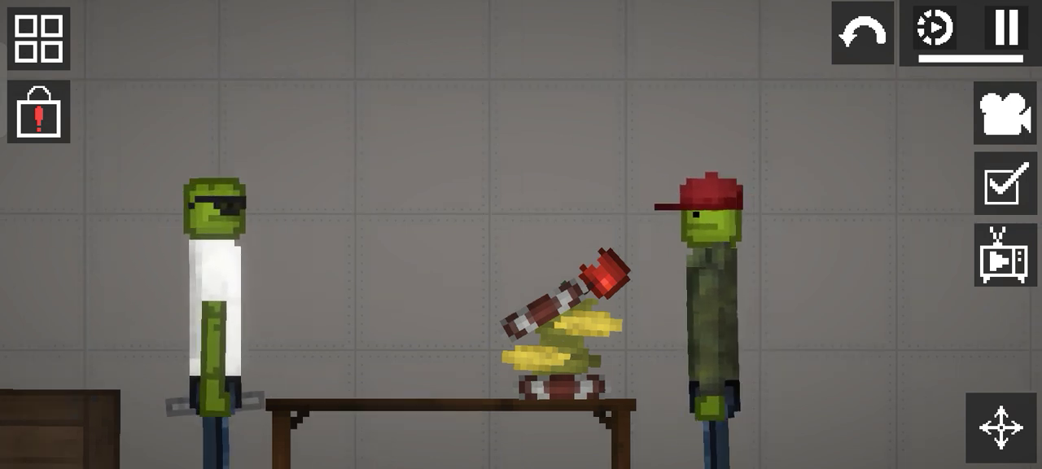
scroll(521, 244, "down", 5)
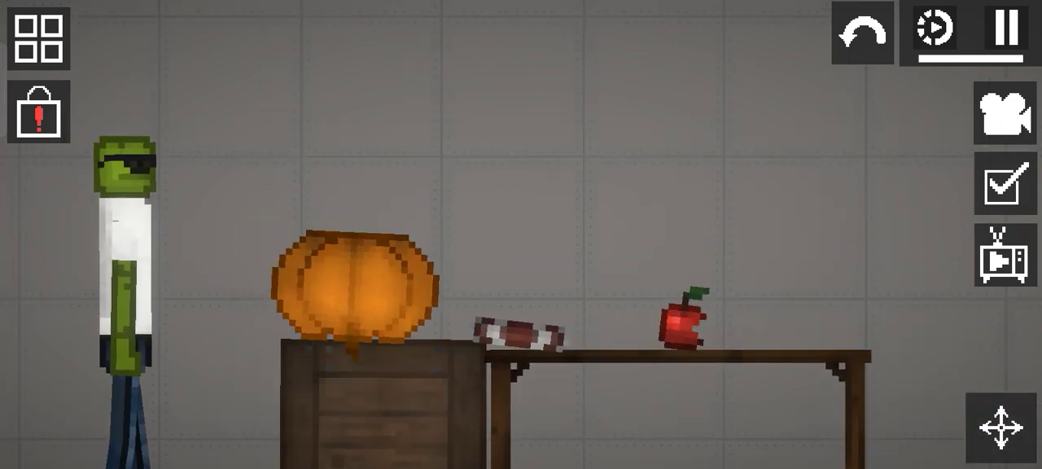
- Lift the sausage onto the pumpkin, pull the pumpkin off the crate, and hoist the zombie into the air
left_click_drag(518, 333, 389, 224)
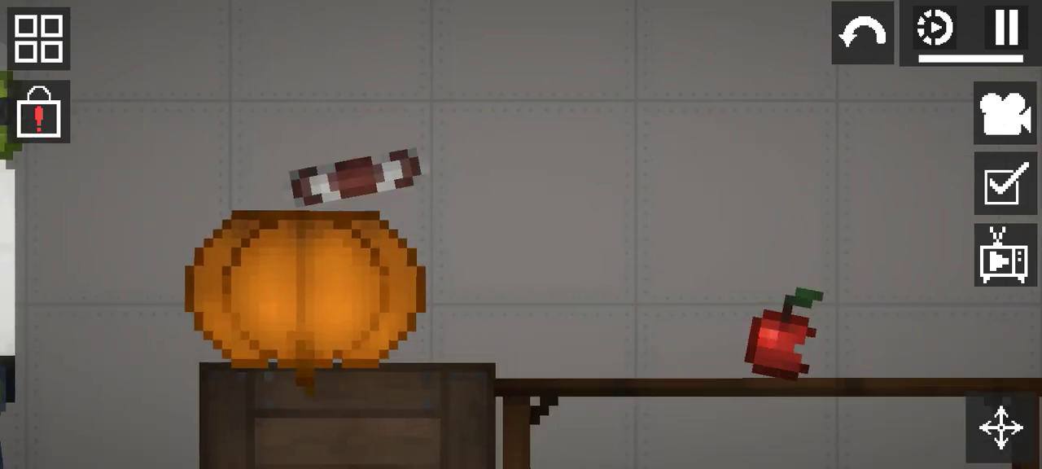
left_click_drag(305, 285, 82, 440)
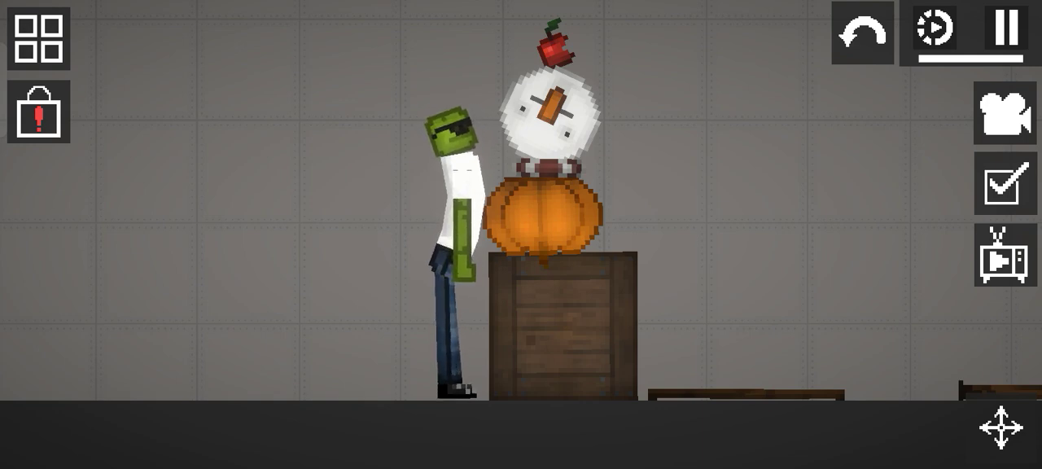
left_click_drag(452, 134, 423, 16)
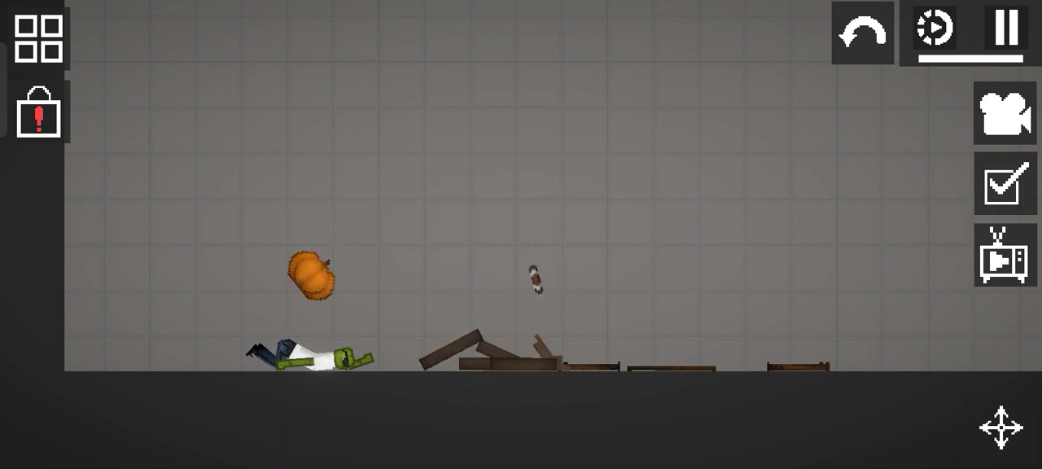
- Toss the zombie around the room and drag it along the floor past the debris
left_click_drag(391, 309, 505, 244)
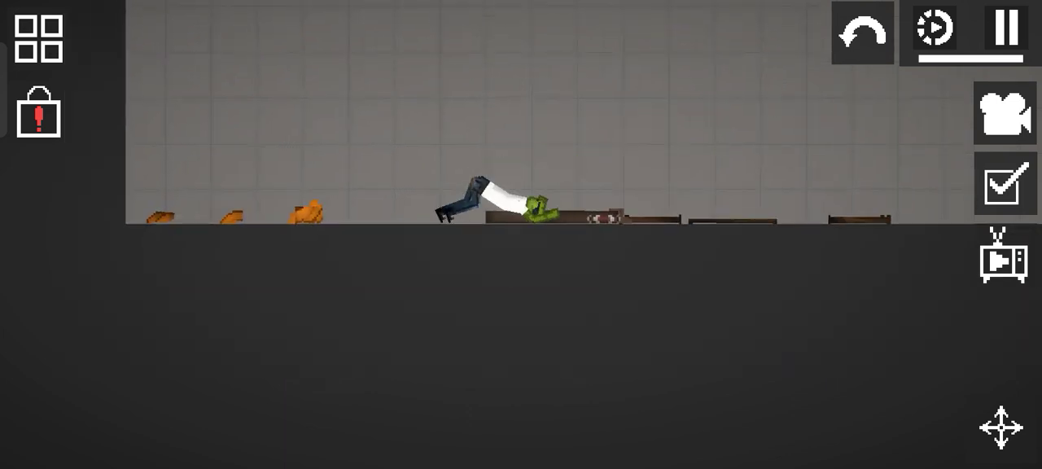
left_click_drag(521, 122, 482, 260)
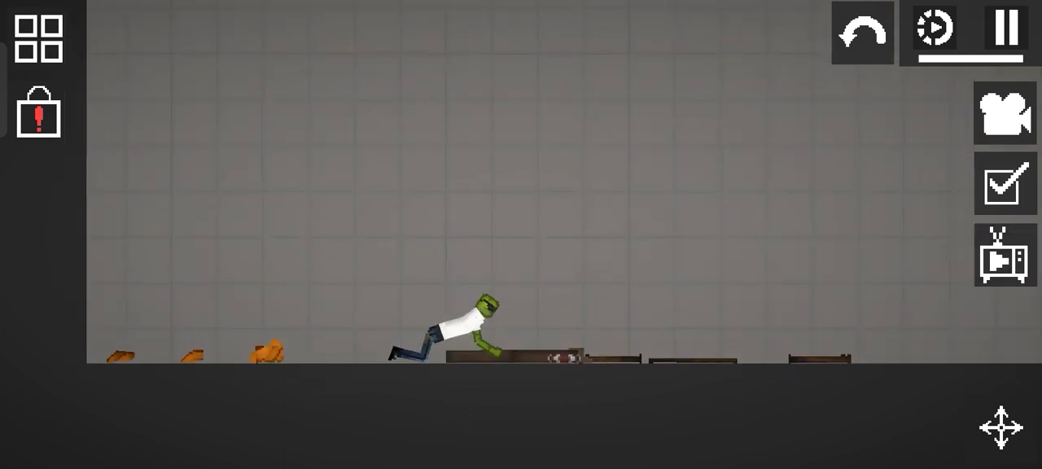